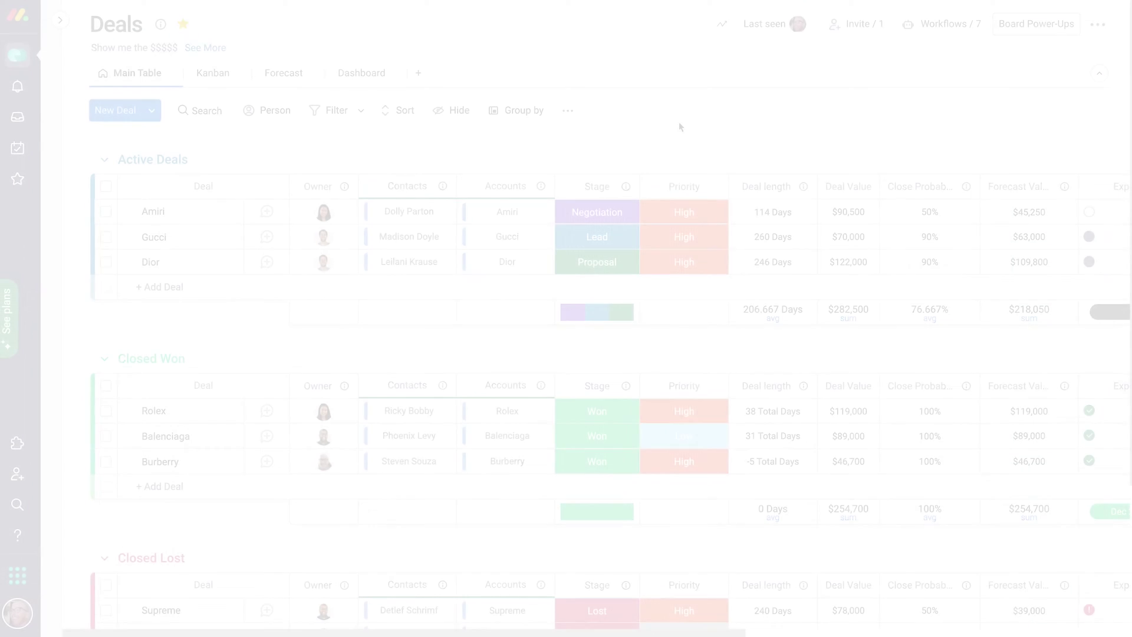
Change the Amiri deal's stage from Negotiation to Won
{"action": "left_click", "coordinate": [629, 215]}
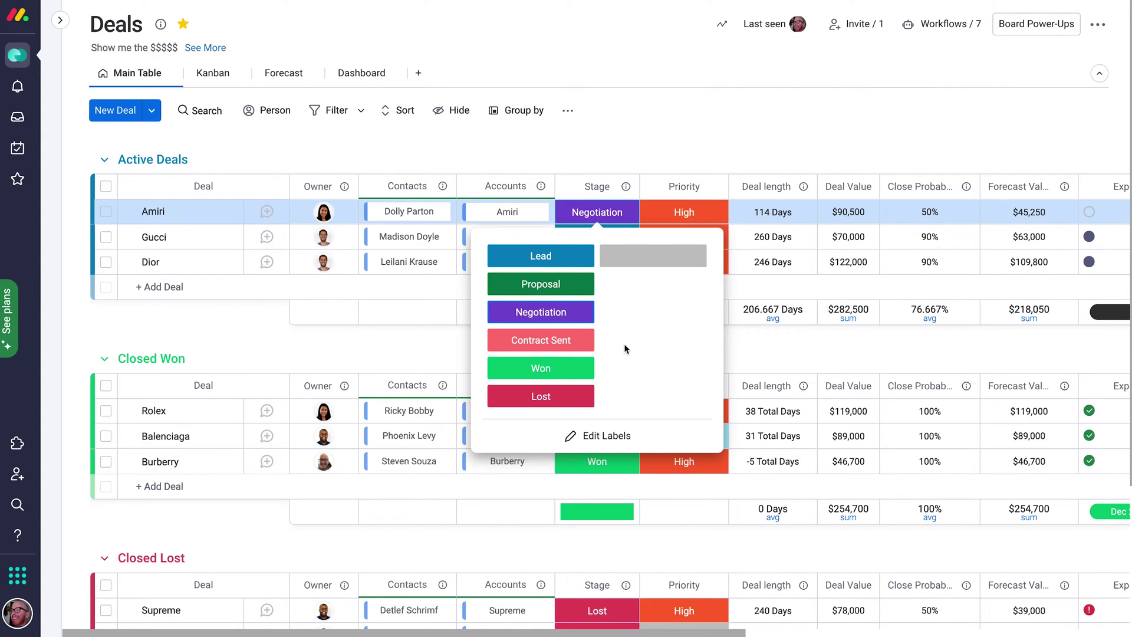
{"action": "left_click", "coordinate": [590, 368]}
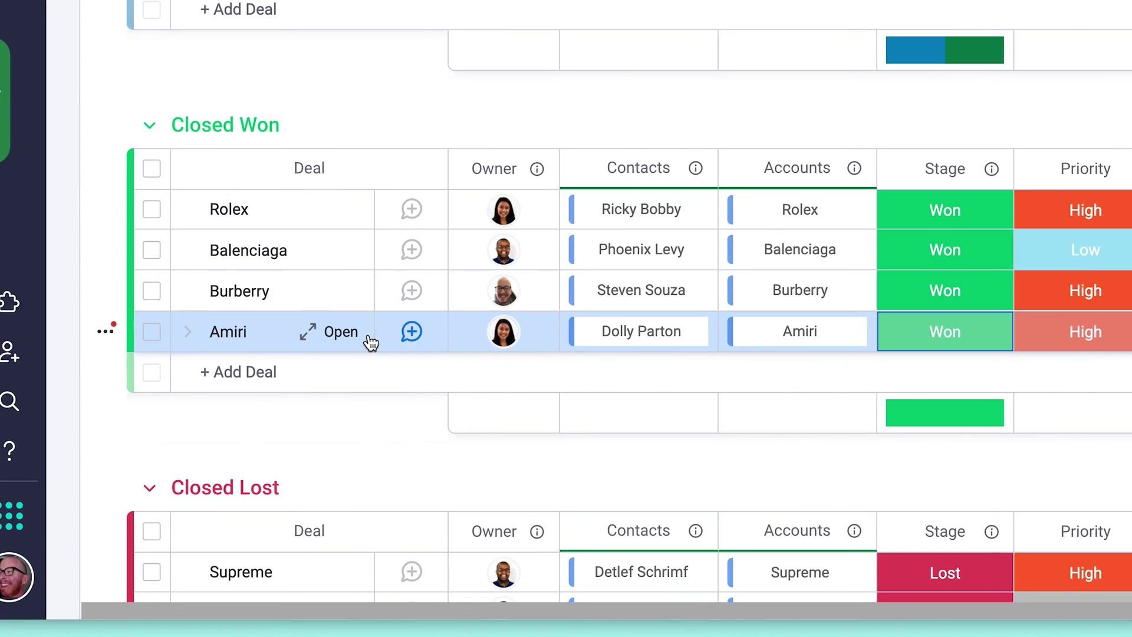
{"action": "left_click", "coordinate": [235, 462]}
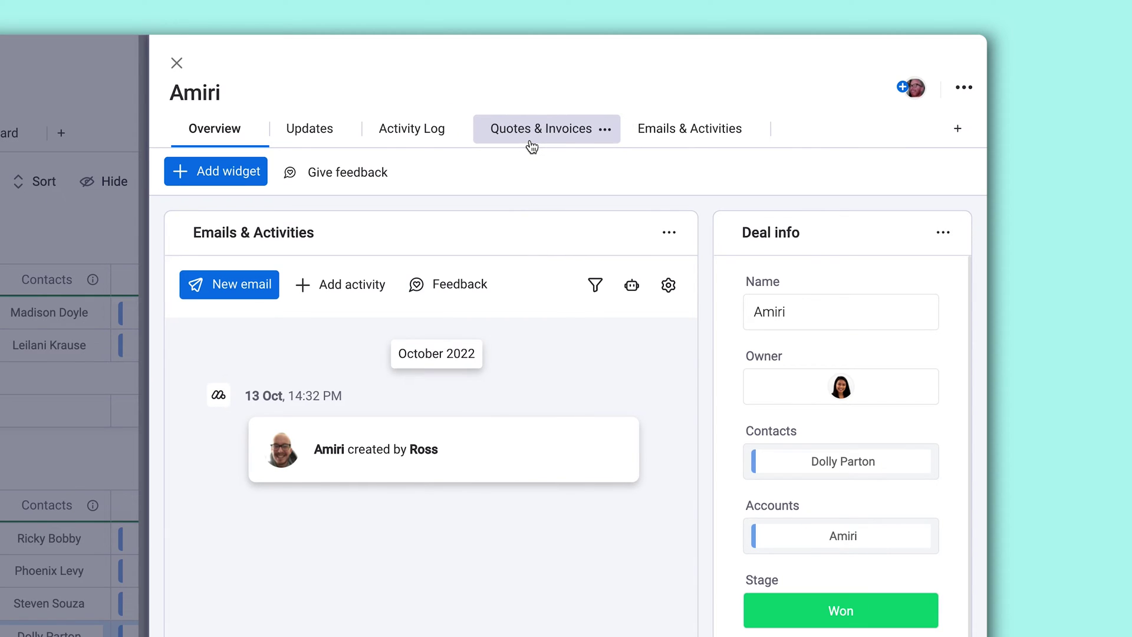
{"action": "left_click", "coordinate": [532, 146]}
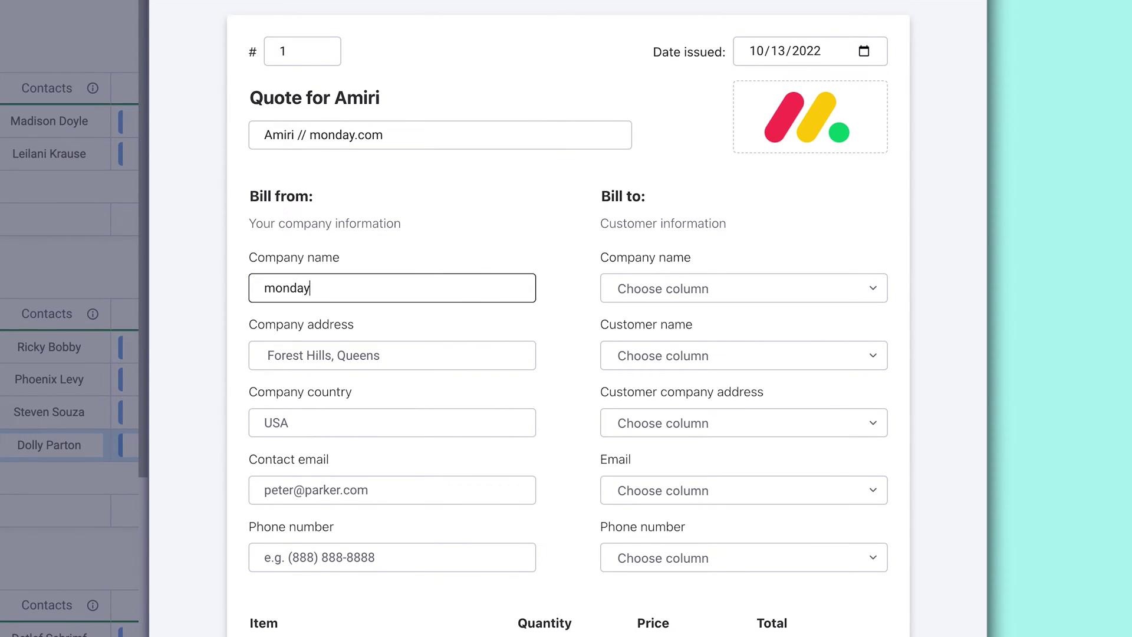
{"action": "key", "text": "Tab"}
{"action": "type", "text": "20 W 34th St., New York, NY 10001"}
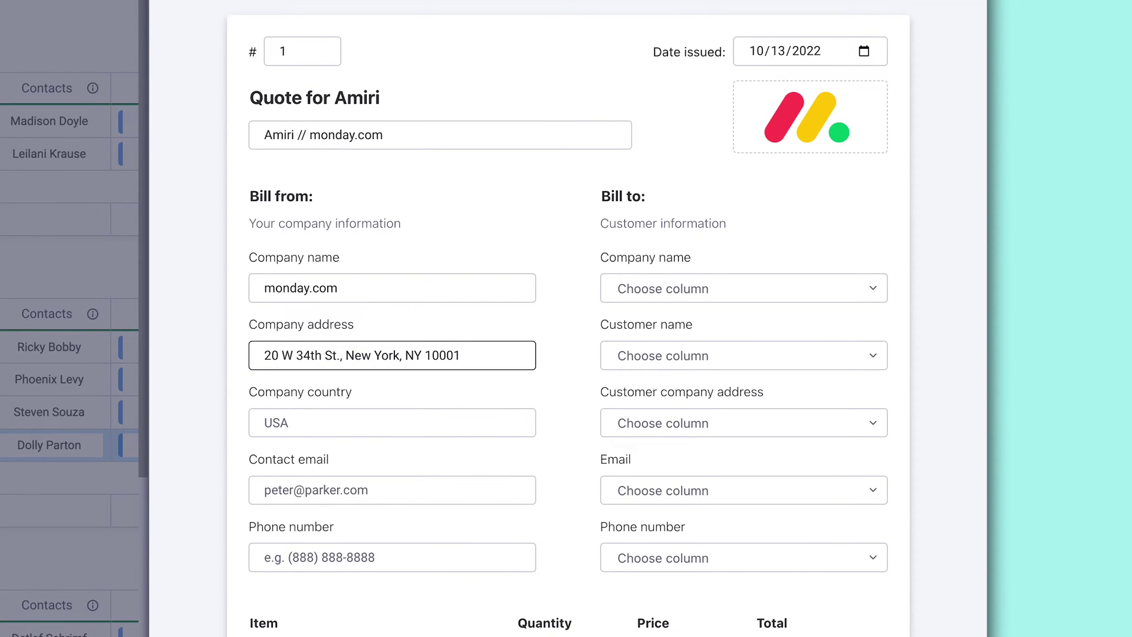
{"action": "key", "text": "Tab"}
{"action": "type", "text": "USA"}
{"action": "key", "text": "Tab"}
{"action": "type", "text": "email@gmail.com"}
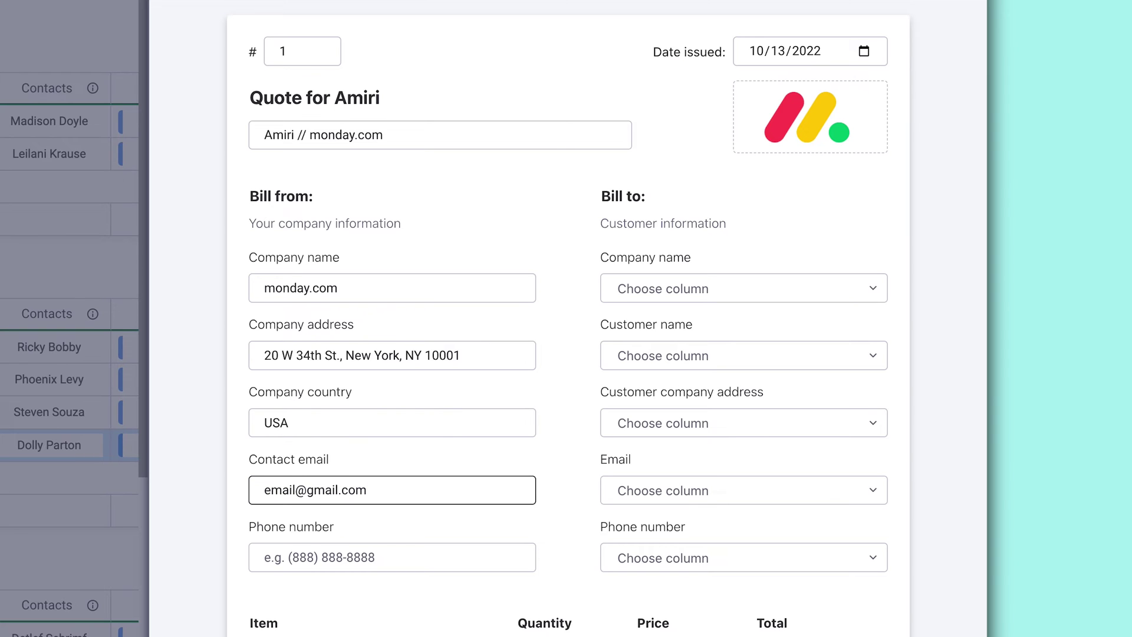
{"action": "key", "text": "Tab"}
{"action": "type", "text": "(602) 333-3333"}
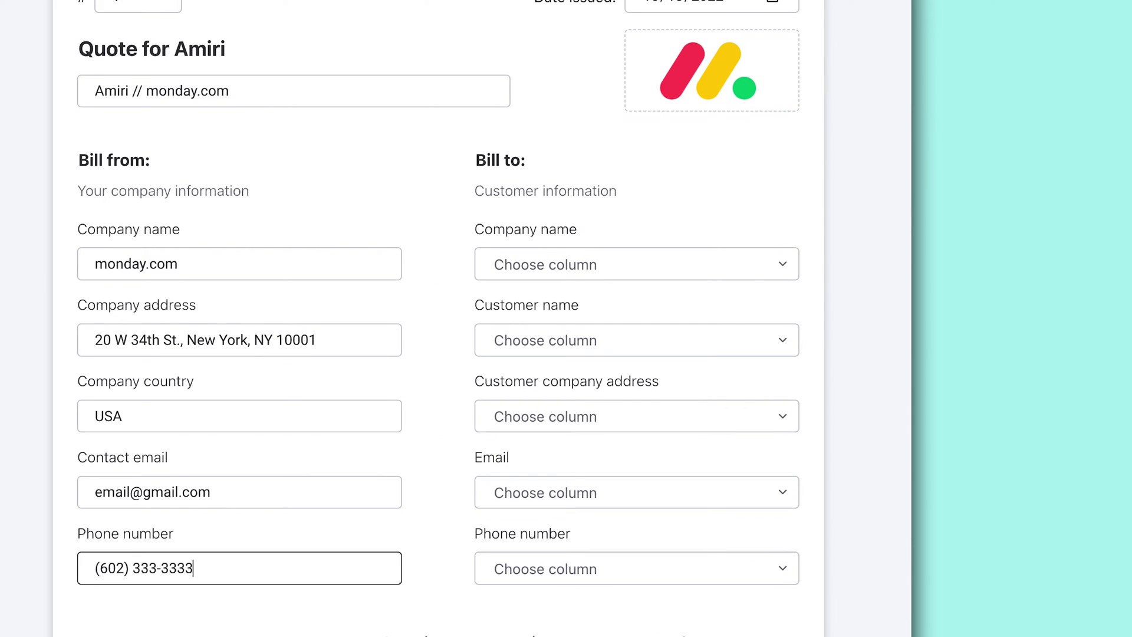
{"action": "left_click", "coordinate": [727, 272]}
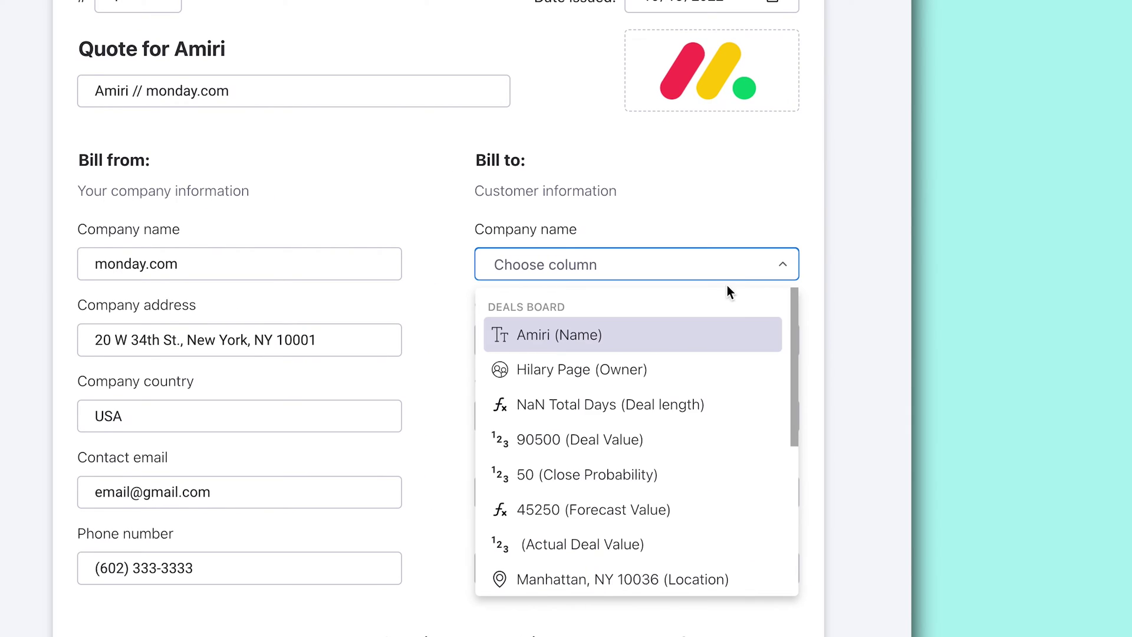
{"action": "scroll", "coordinate": [732, 319], "scroll_direction": "down", "scroll_amount": 5}
{"action": "left_click", "coordinate": [699, 496]}
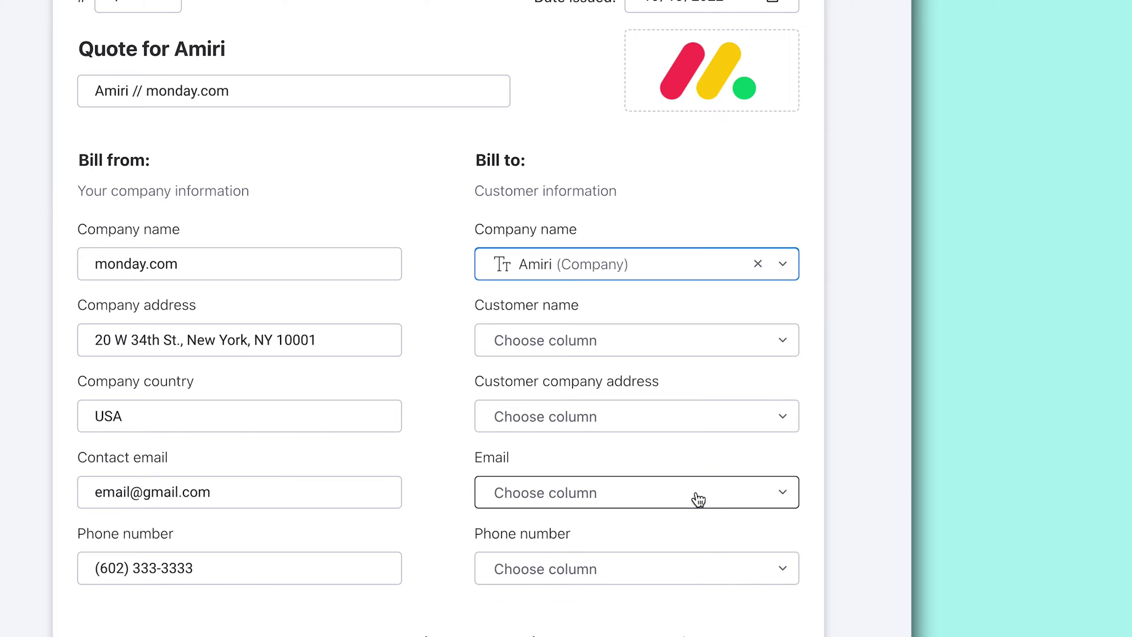
{"action": "left_click", "coordinate": [781, 345]}
{"action": "scroll", "coordinate": [769, 448], "scroll_direction": "down", "scroll_amount": 1}
{"action": "scroll", "coordinate": [769, 447], "scroll_direction": "down", "scroll_amount": 3}
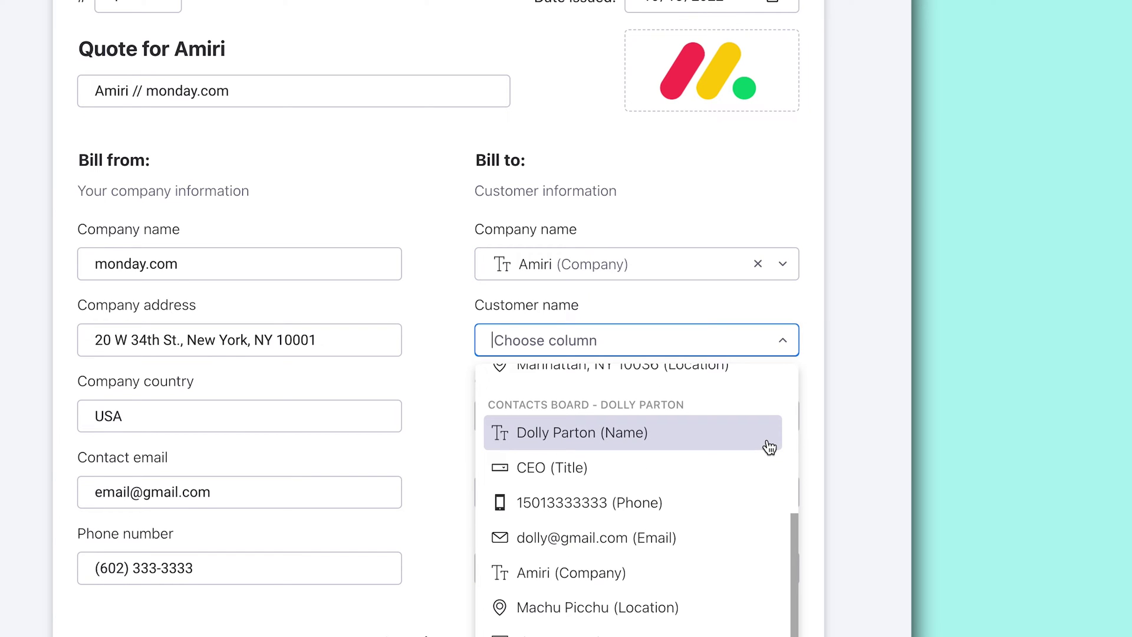
{"action": "left_click", "coordinate": [769, 446]}
{"action": "scroll", "coordinate": [768, 444], "scroll_direction": "down", "scroll_amount": 3}
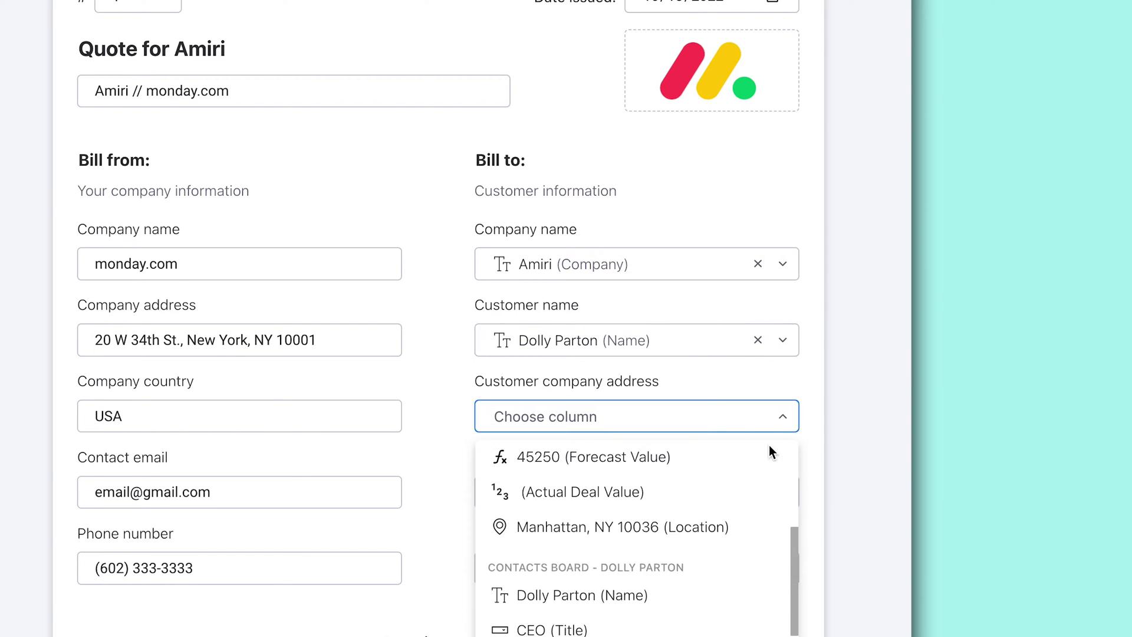
{"action": "scroll", "coordinate": [771, 450], "scroll_direction": "down", "scroll_amount": 1}
{"action": "left_click", "coordinate": [704, 629]}
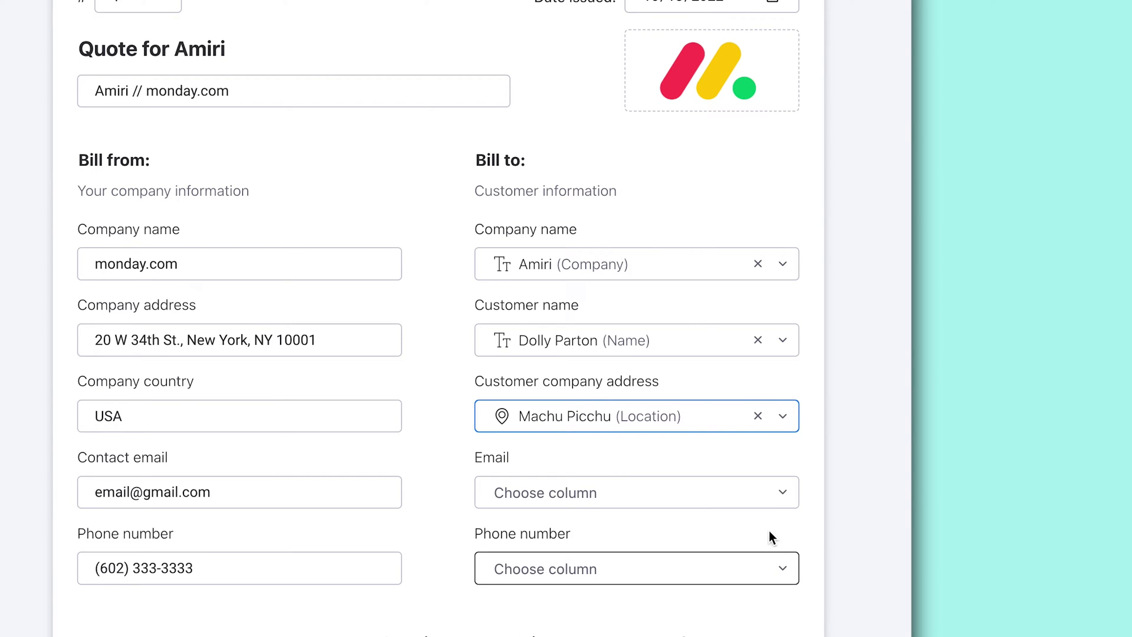
{"action": "left_click", "coordinate": [782, 494]}
{"action": "scroll", "coordinate": [772, 539], "scroll_direction": "down", "scroll_amount": 3}
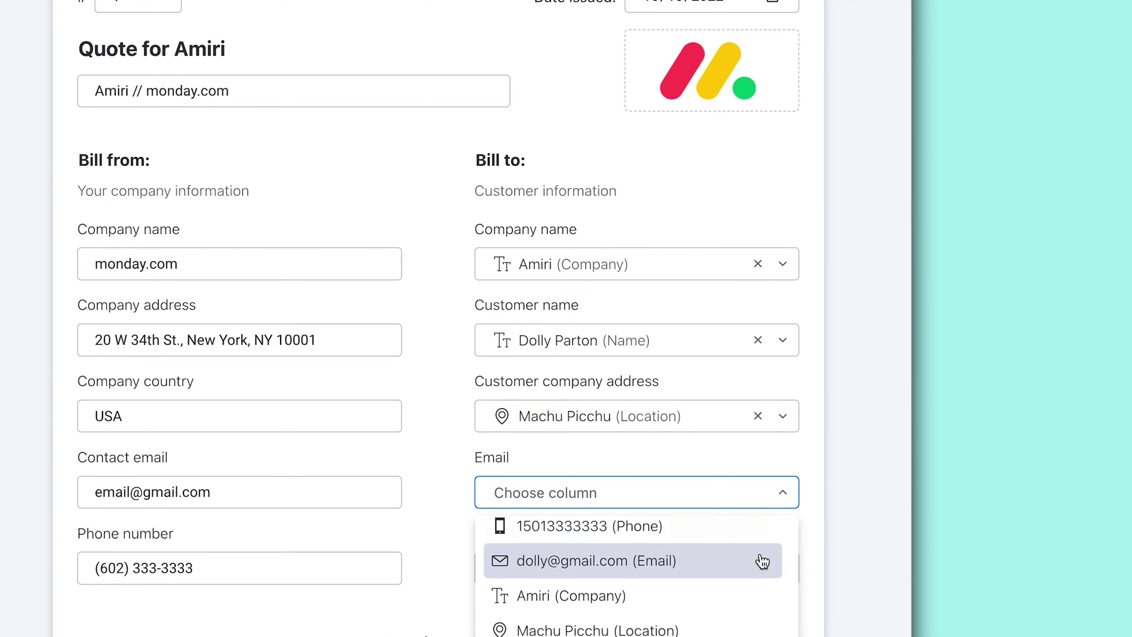
{"action": "left_click", "coordinate": [761, 561]}
{"action": "scroll", "coordinate": [757, 571], "scroll_direction": "down", "scroll_amount": 3}
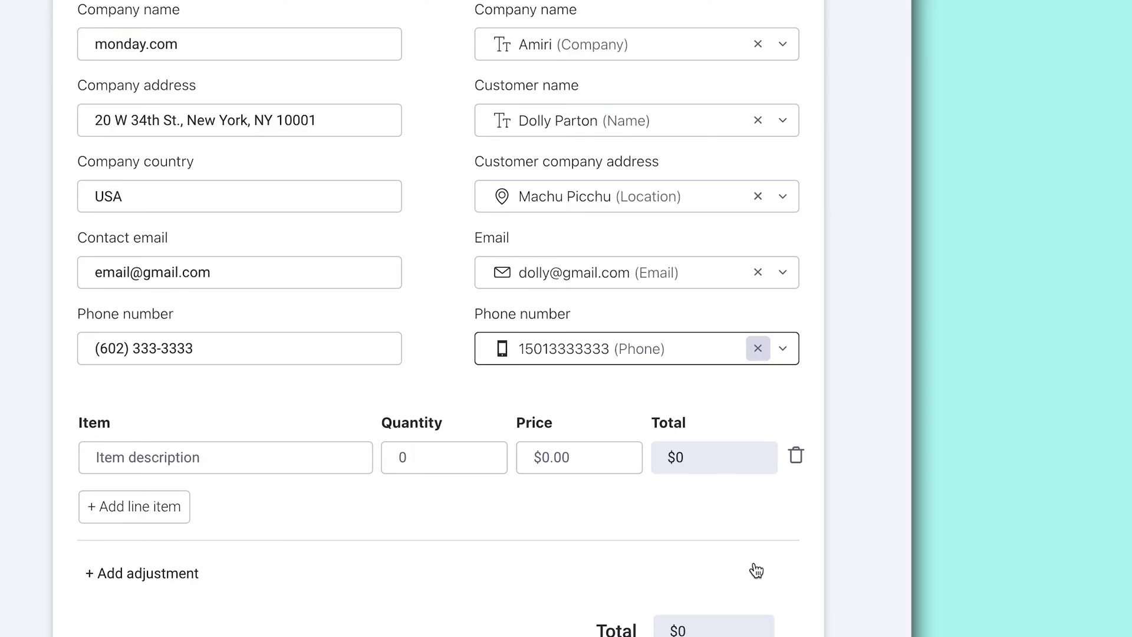
{"action": "scroll", "coordinate": [754, 572], "scroll_direction": "down", "scroll_amount": 3}
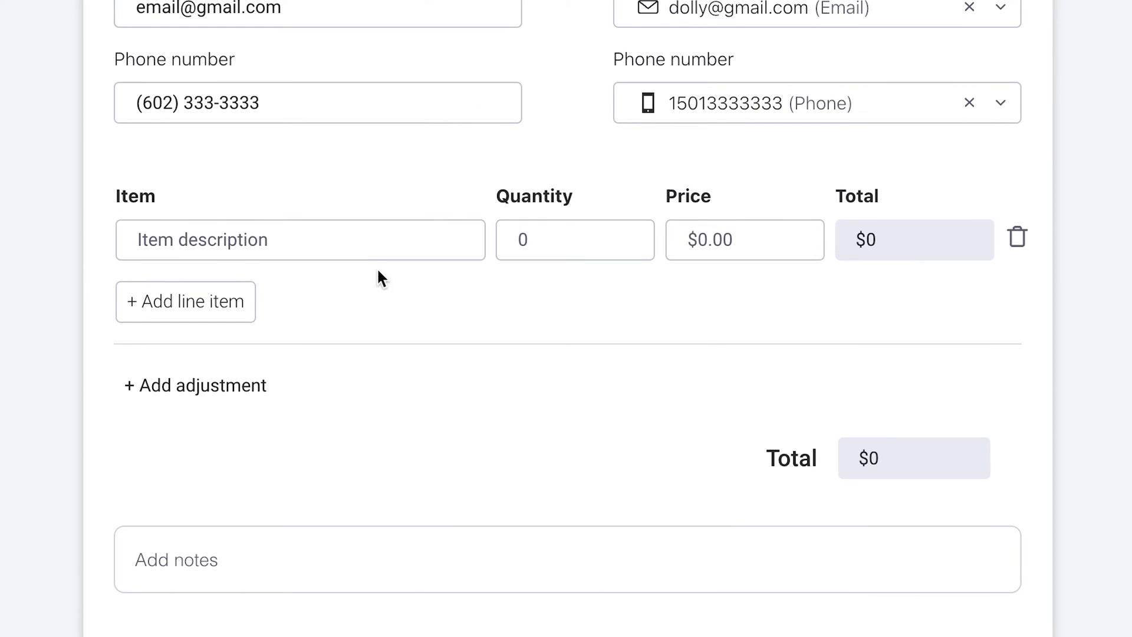
Add a Shoes line item with quantity 150 at $200 each
{"action": "left_click", "coordinate": [353, 247]}
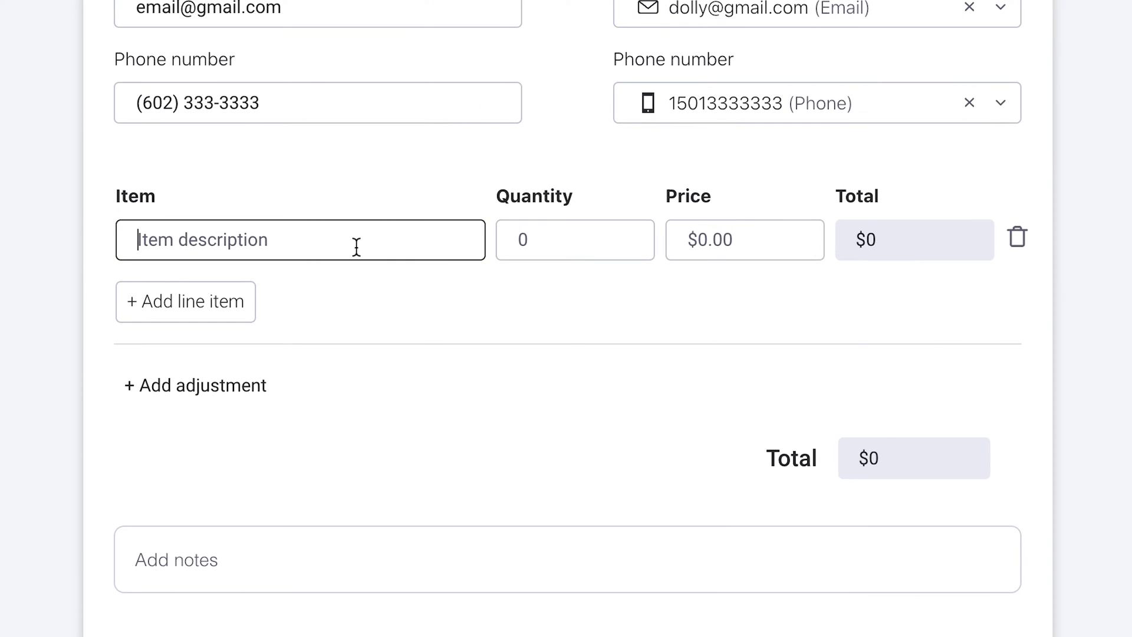
{"action": "type", "text": "Shoes"}
{"action": "key", "text": "Tab"}
{"action": "type", "text": "1"}
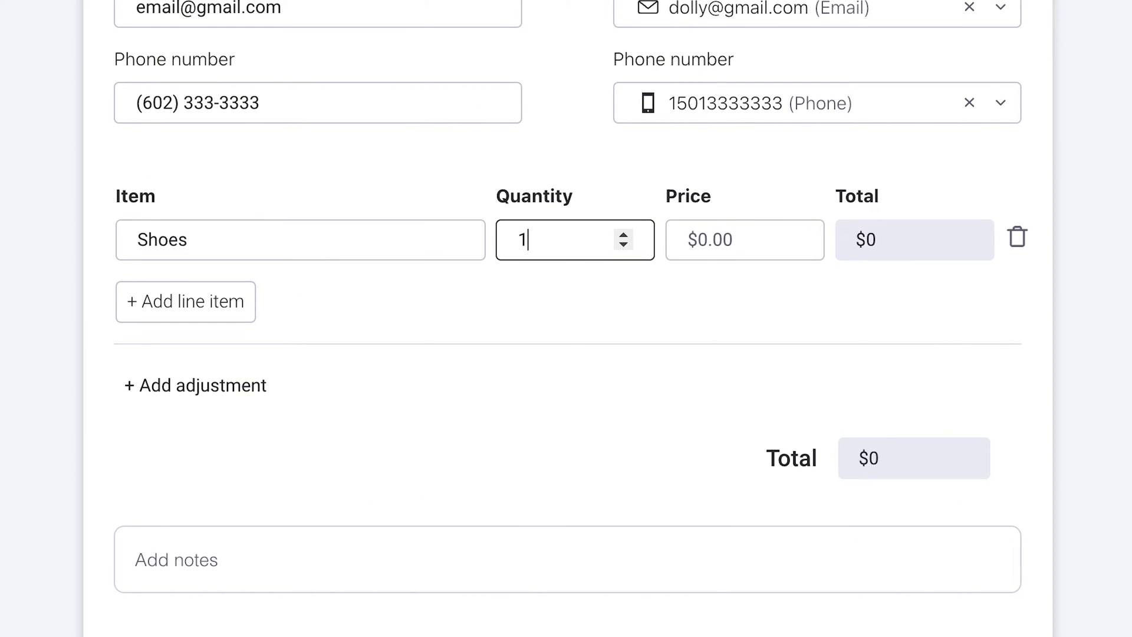
{"action": "left_click", "coordinate": [694, 256]}
{"action": "type", "text": "200"}
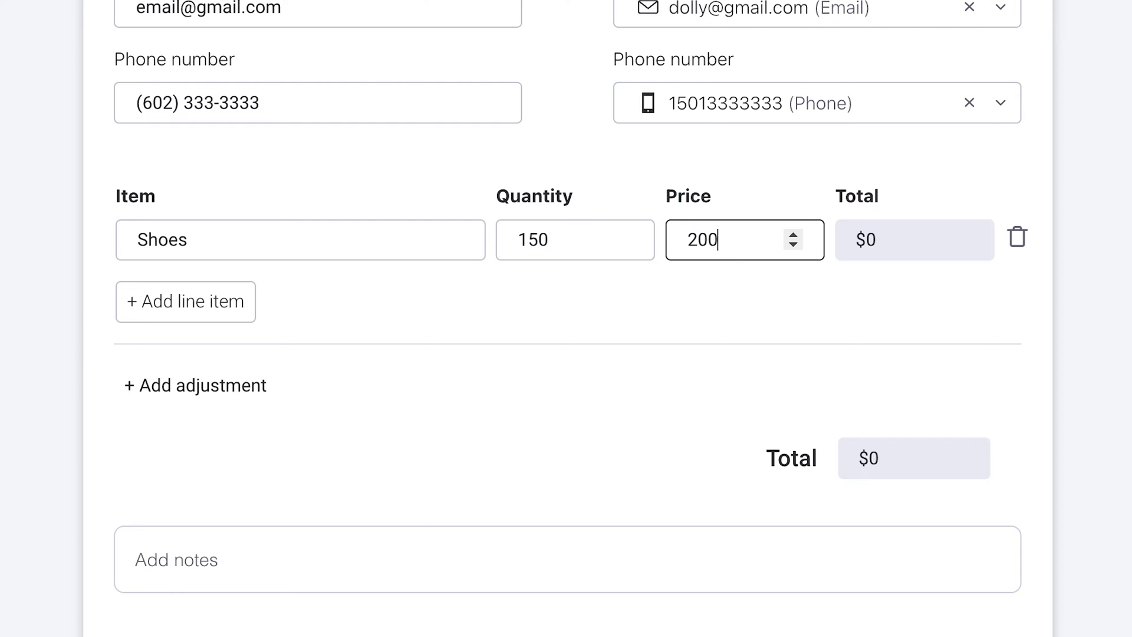
{"action": "scroll", "coordinate": [670, 312], "scroll_direction": "down", "scroll_amount": 1}
Apply a 25% discount to the quote, bringing the total to $22,500
{"action": "left_click", "coordinate": [227, 308]}
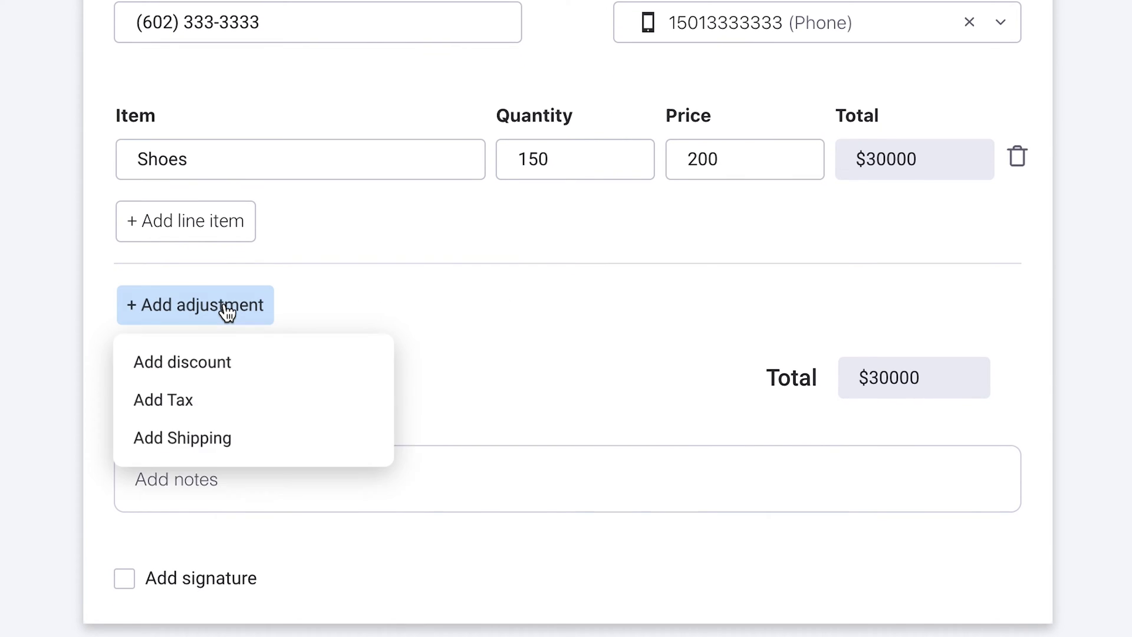
{"action": "left_click", "coordinate": [255, 362]}
{"action": "left_click", "coordinate": [904, 366]}
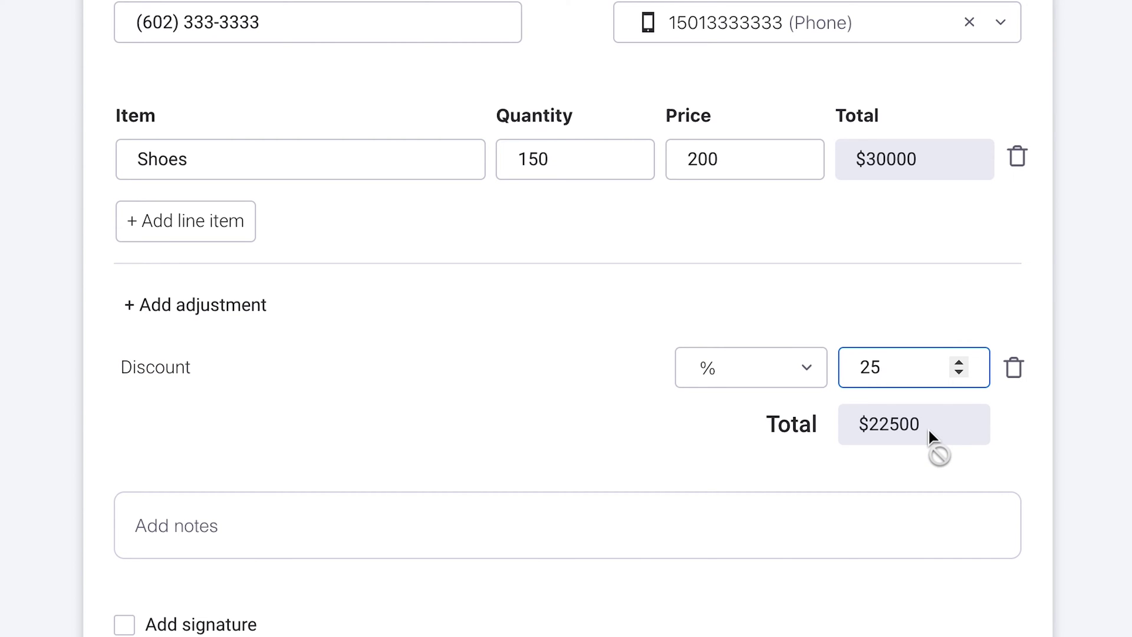
Create the custom fee type 'money please' in the quote settings
{"action": "left_click", "coordinate": [425, 84]}
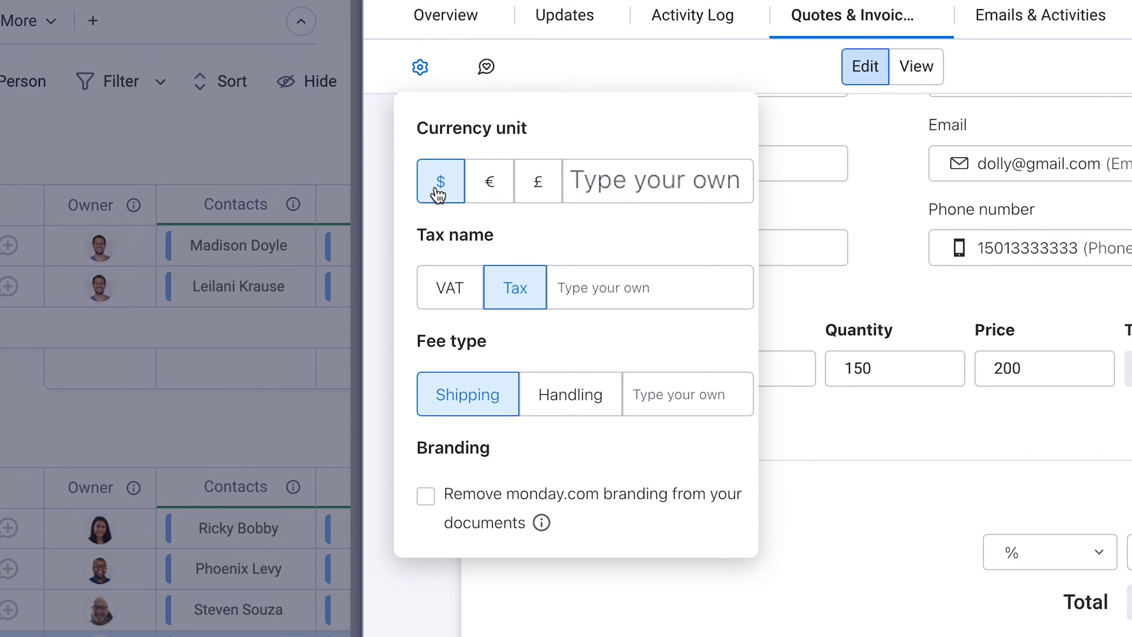
{"action": "left_click", "coordinate": [651, 390]}
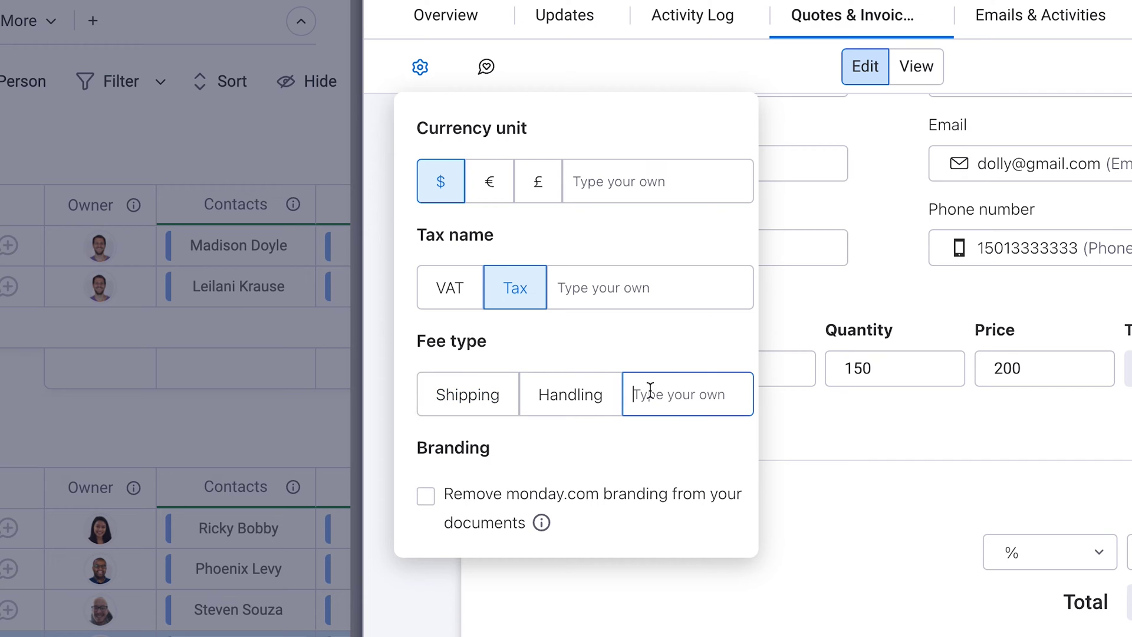
{"action": "left_click", "coordinate": [770, 459]}
Add the note 'Looking forward to our partnership!' and a signature, then preview the quote
{"action": "left_click", "coordinate": [617, 319]}
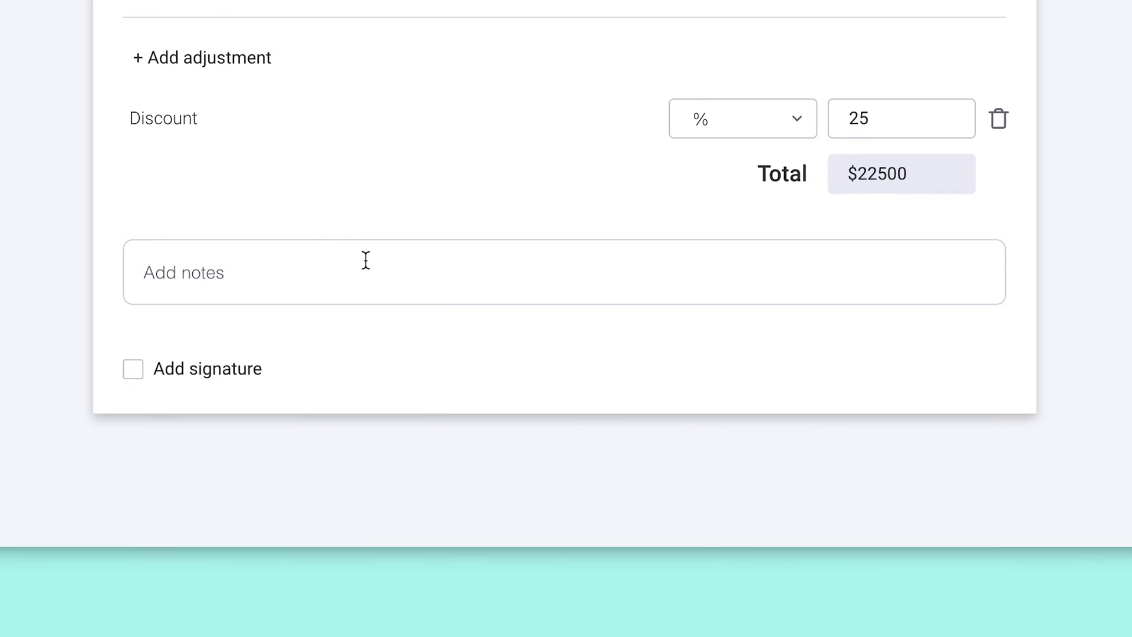
{"action": "left_click", "coordinate": [365, 260]}
{"action": "type", "text": "Looking forward to our partnership!"}
{"action": "left_click", "coordinate": [980, 427]}
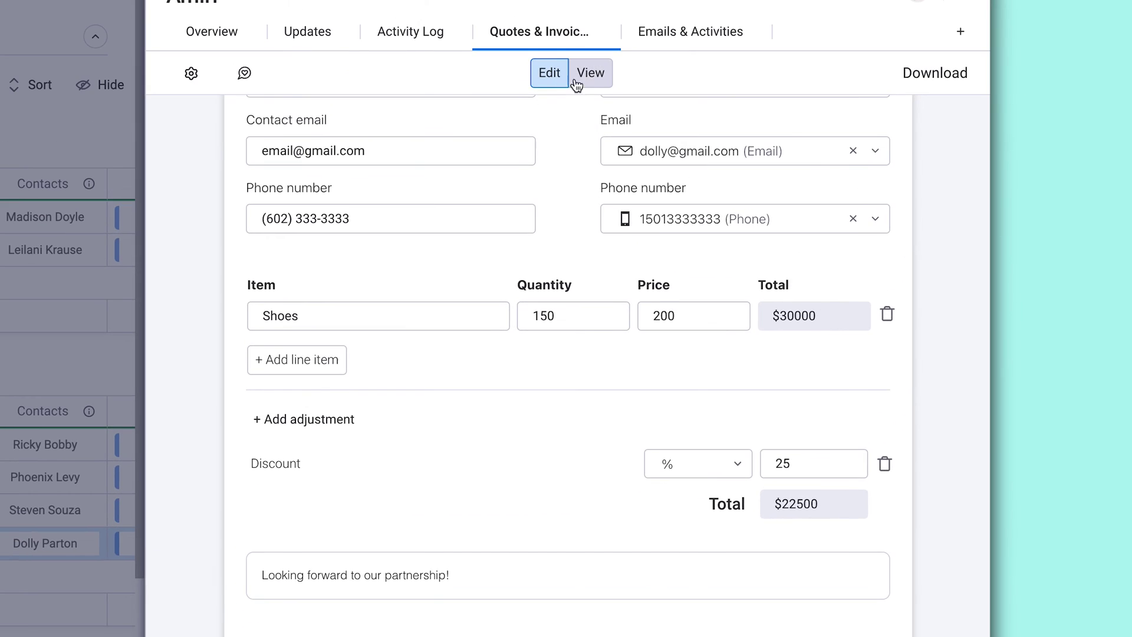
{"action": "left_click", "coordinate": [591, 74]}
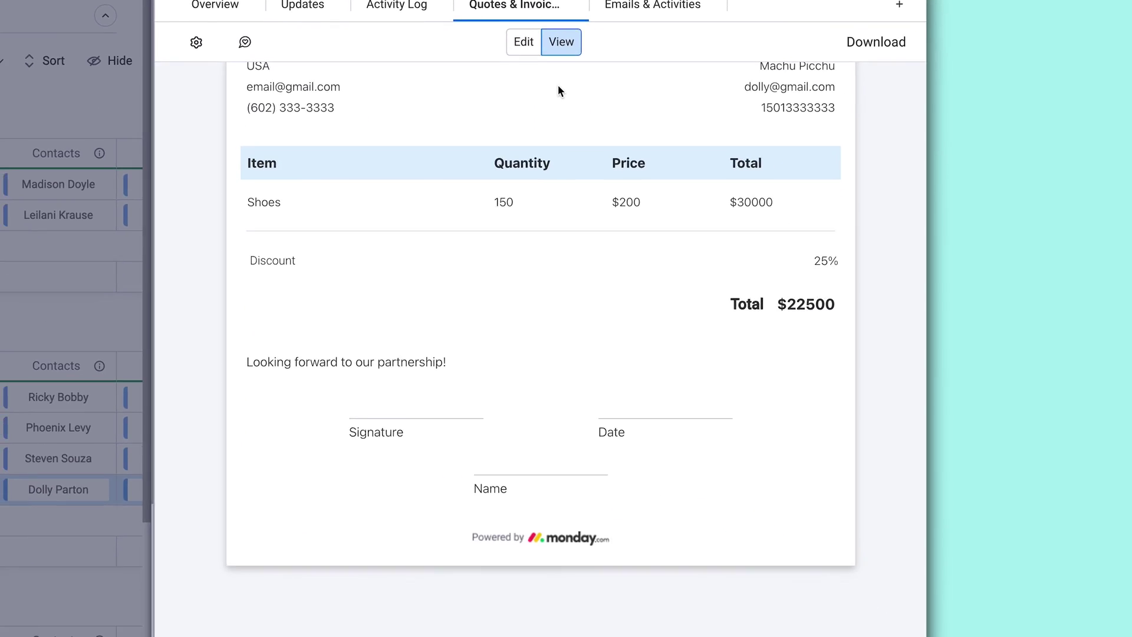
{"action": "scroll", "coordinate": [539, 67], "scroll_direction": "up", "scroll_amount": 3}
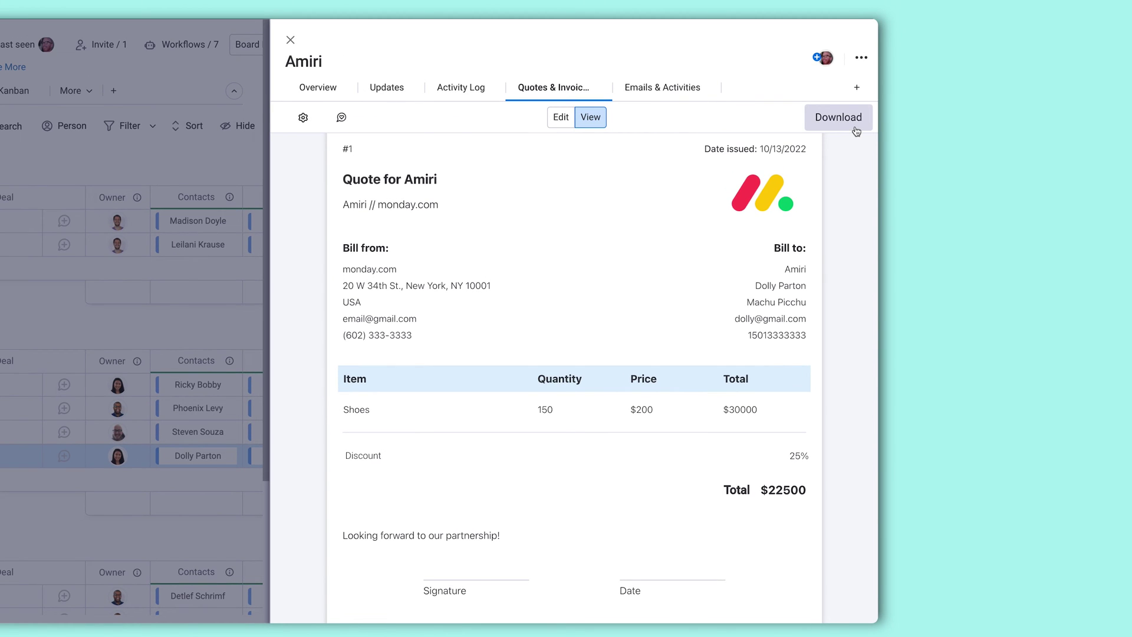
Download the finished Amiri quote as quote.pdf
{"action": "left_click", "coordinate": [838, 117]}
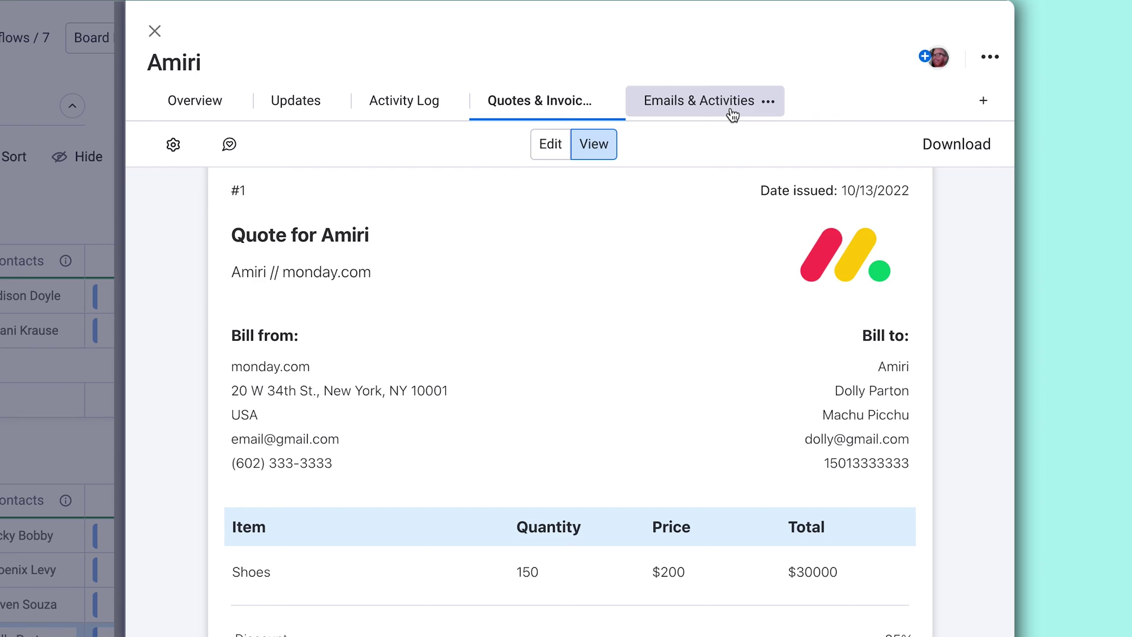
Start a new email to the Amiri deal contact from Emails & Activities
{"action": "left_click", "coordinate": [732, 114]}
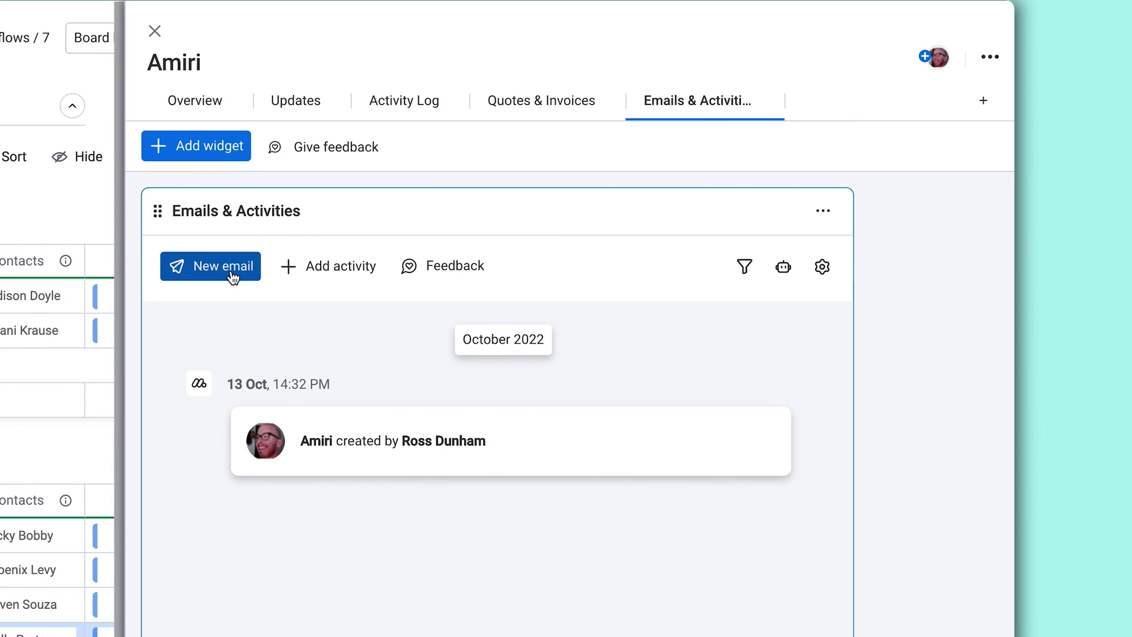
{"action": "left_click", "coordinate": [232, 274]}
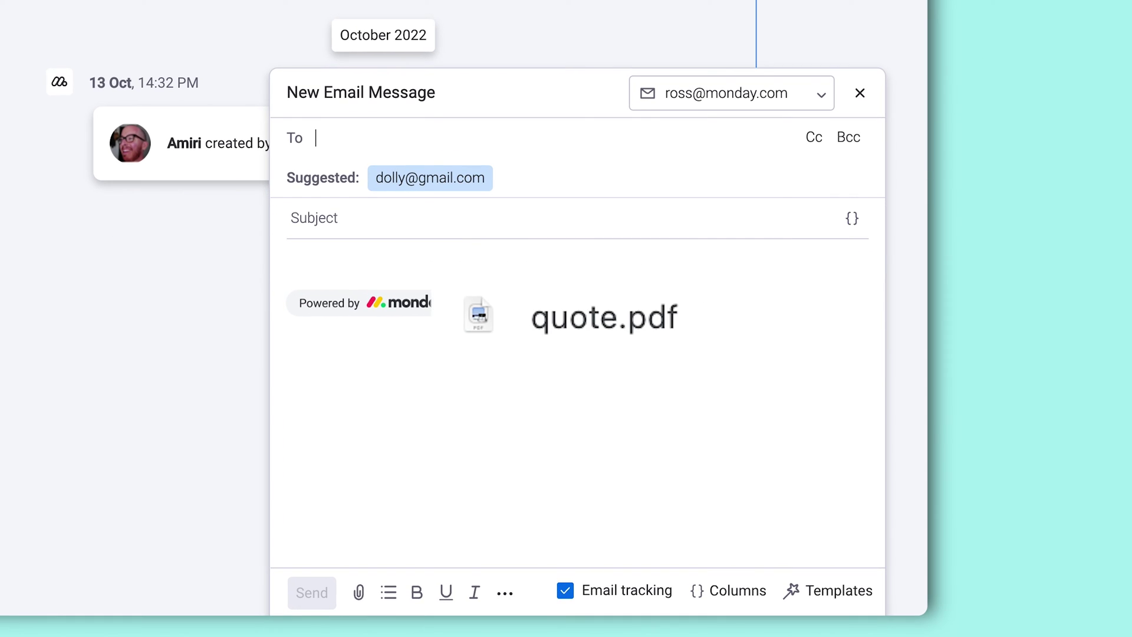